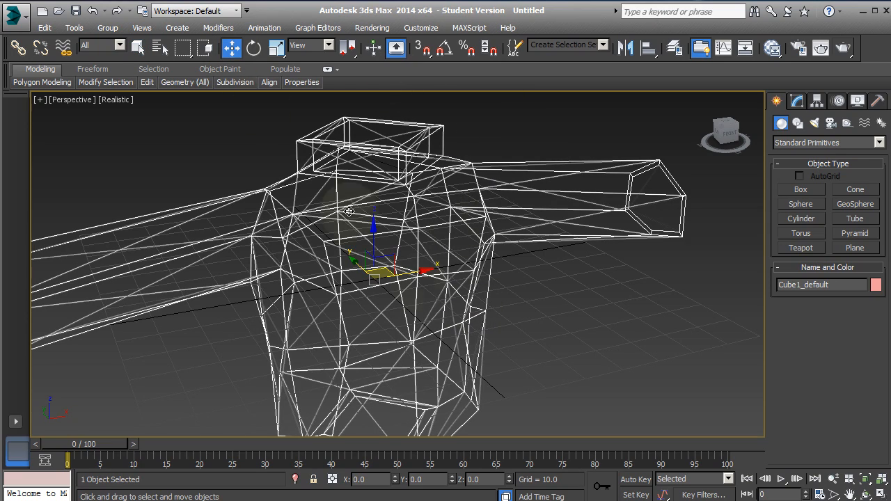
Clone the torso mesh as a copy about 92 units along X and move the original to about X -52
mouse_move(422, 273)
left_mouse_down()
mouse_move(659, 214)
mouse_move(344, 279)
mouse_move(679, 227)
left_mouse_up()
left_click(448, 318)
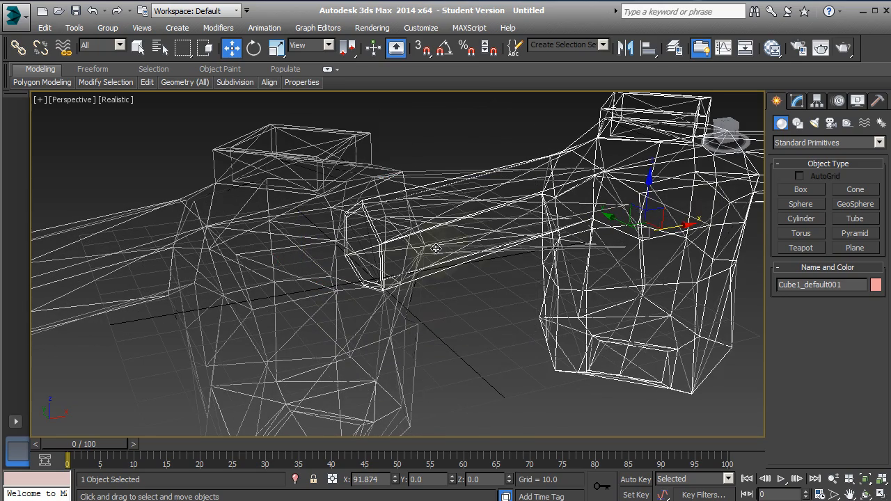
left_click(374, 319)
scroll(541, 269, "down", 3)
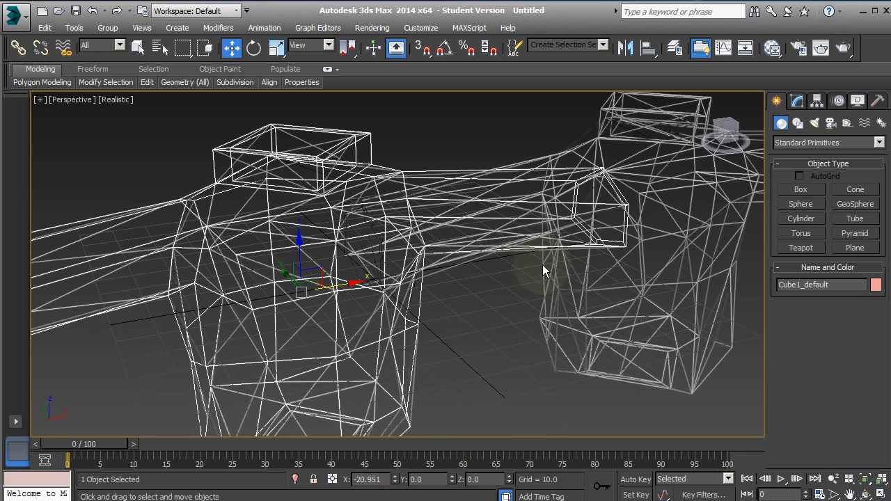
left_click_drag(434, 277, 363, 295)
Move the copied torso forward, nearer the viewer, and render the perspective view to check both torsos
left_click(596, 212)
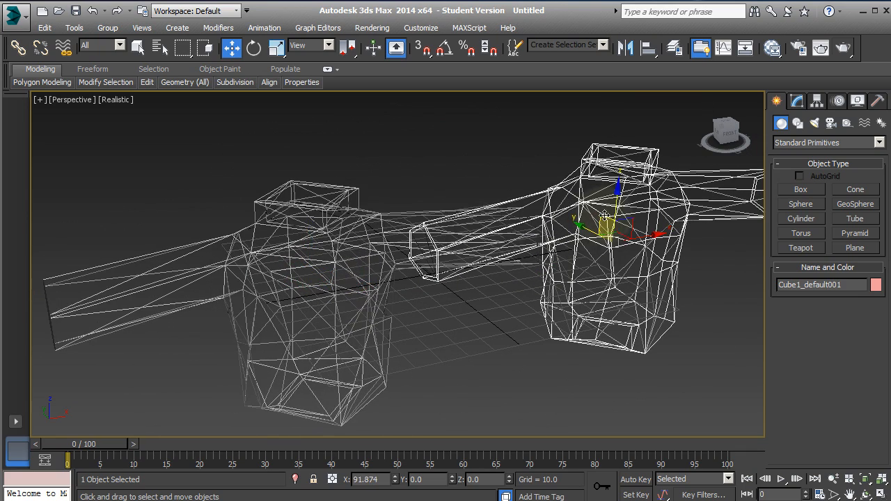
left_click_drag(596, 212, 695, 225)
left_click(846, 44)
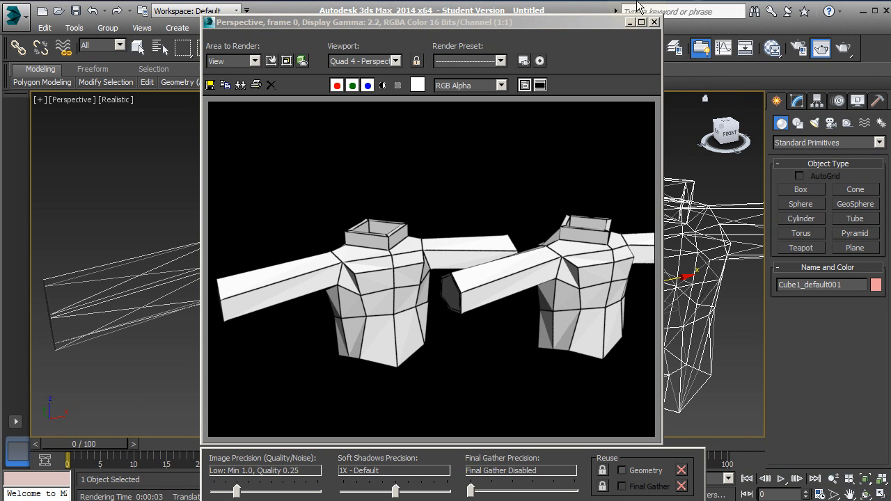
left_click(655, 21)
Move the original torso back to about Y 39 and the copy to about X 72, Y -23
left_click(320, 306)
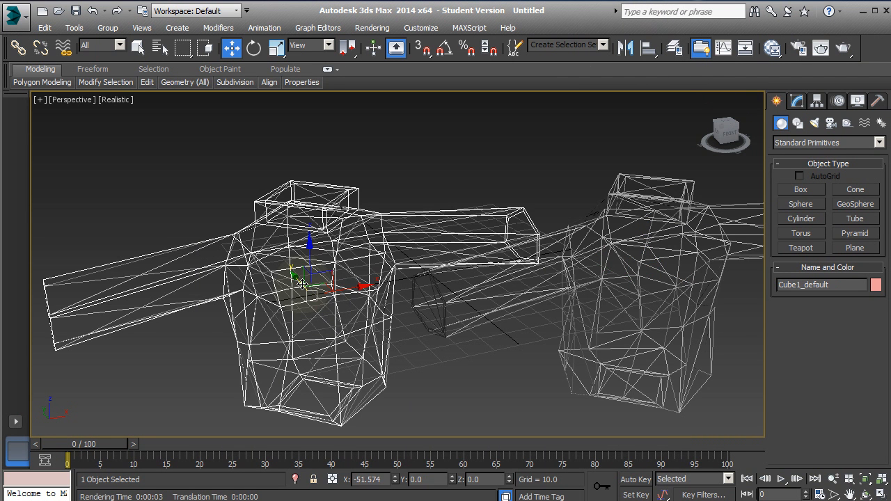
left_click_drag(306, 287, 279, 263)
left_click(619, 278)
left_click_drag(619, 276, 588, 259)
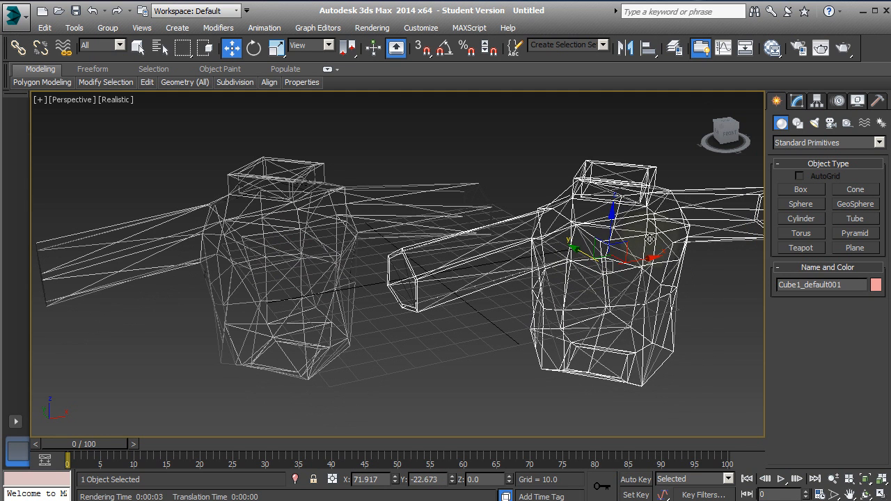
Apply a MeshSmooth modifier to the copied torso and render the perspective view to compare it with the original
left_click(798, 102)
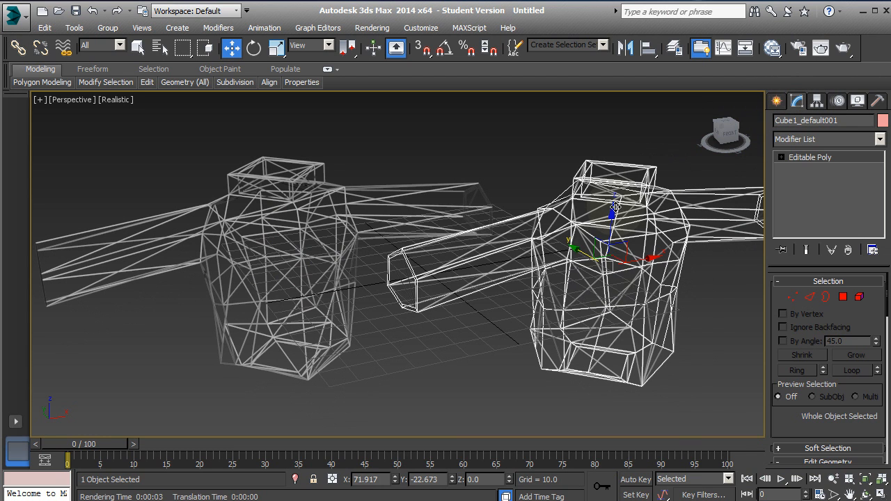
left_click(879, 140)
left_click_drag(880, 176, 886, 395)
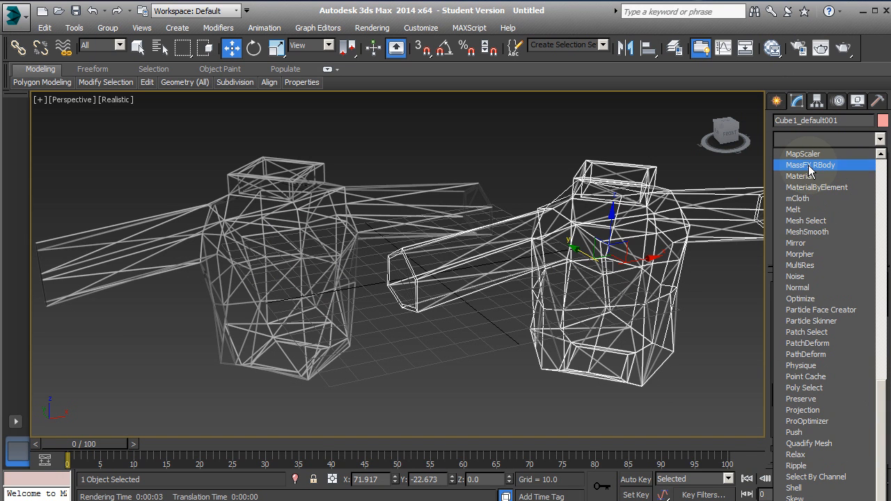
left_click(835, 234)
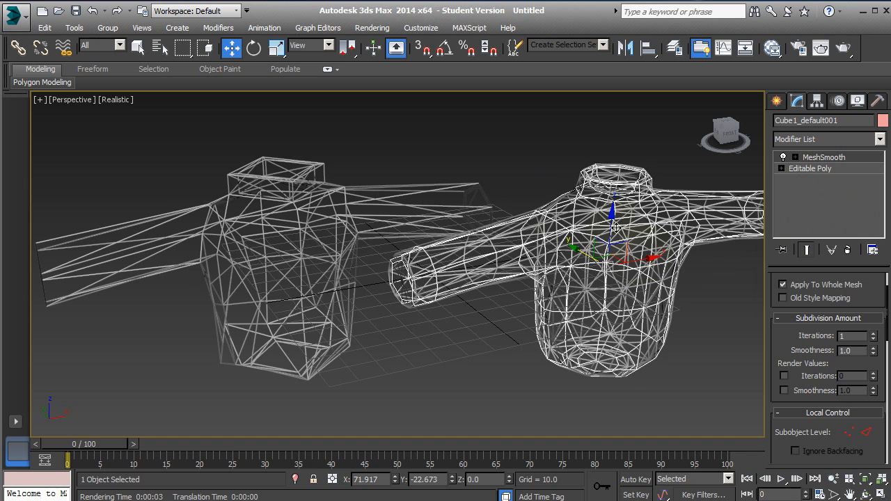
left_click(843, 48)
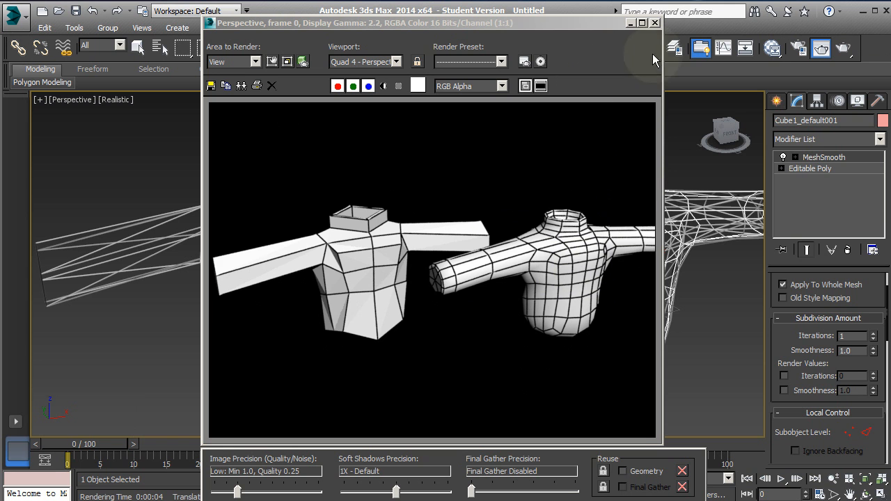
left_click(655, 23)
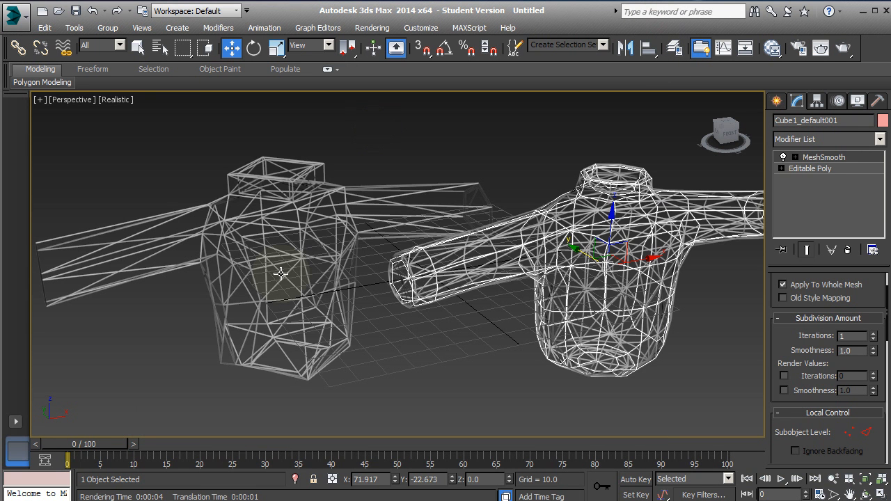
Clone the unsmoothed original torso as a single copy and place it at about X -61, Y -6
left_click(362, 249)
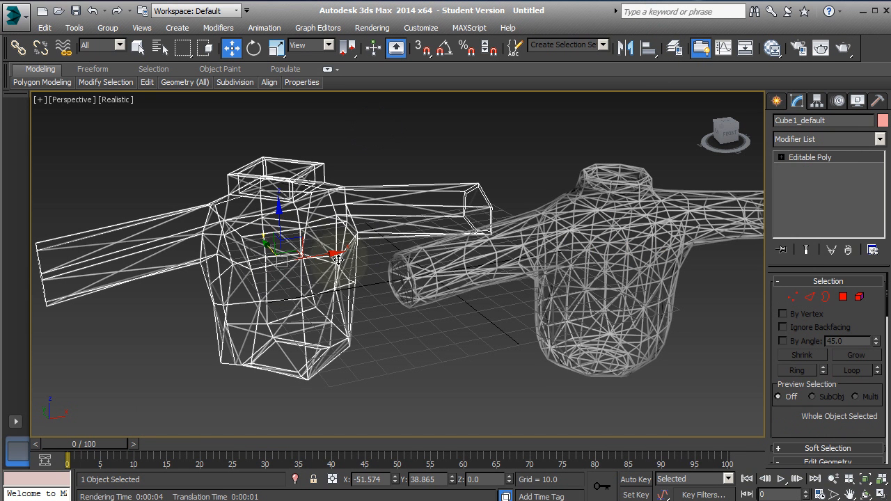
mouse_move(325, 257)
left_mouse_down("shift")
mouse_move(376, 252)
mouse_move(267, 265)
left_mouse_up("shift")
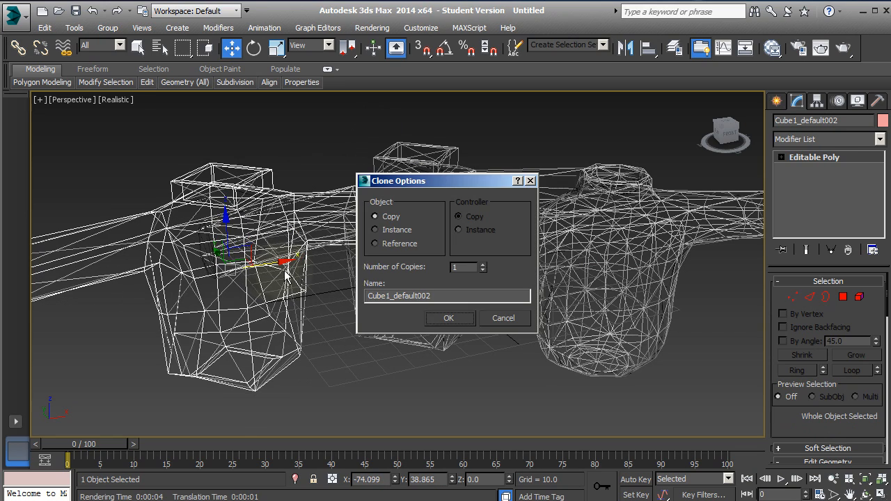
left_click(450, 317)
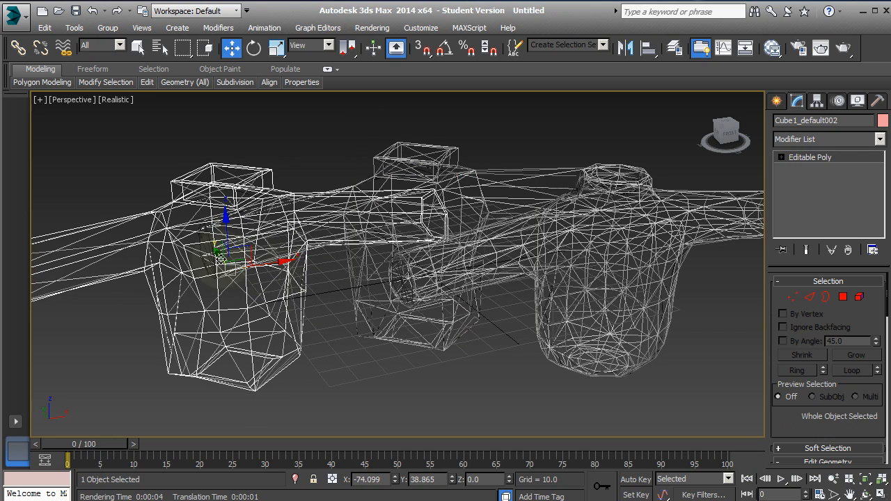
mouse_move(235, 263)
left_mouse_down()
mouse_move(252, 295)
mouse_move(292, 301)
left_mouse_up()
Render the perspective view to check the layout, and move the original torso further back behind the two copies
left_click(844, 47)
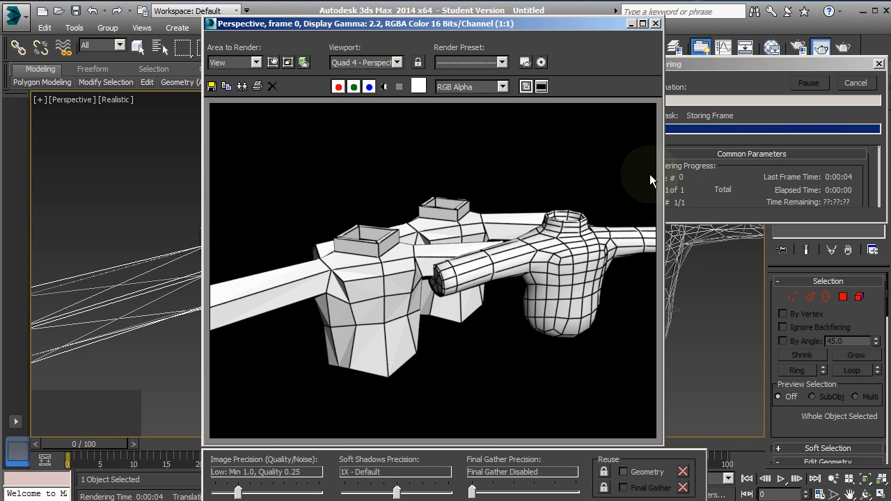
left_click(658, 24)
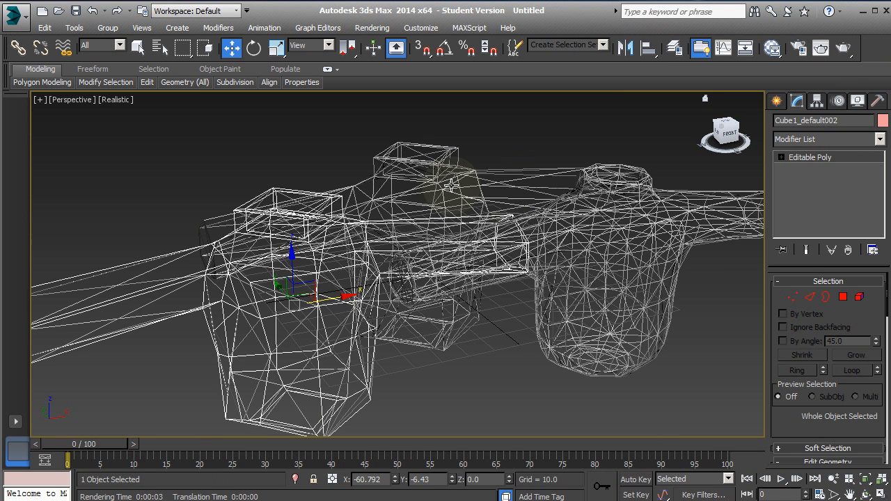
left_click(411, 202)
left_click(403, 219)
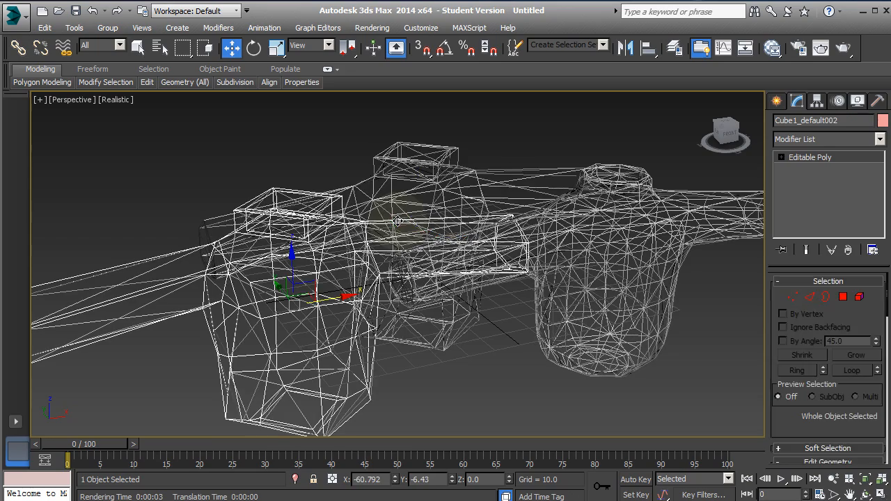
left_click(407, 223)
left_click_drag(402, 228, 341, 198)
Rotate the new unsmoothed copy about -39 degrees around Z and move it to about X -42, Y -30
left_click(371, 306)
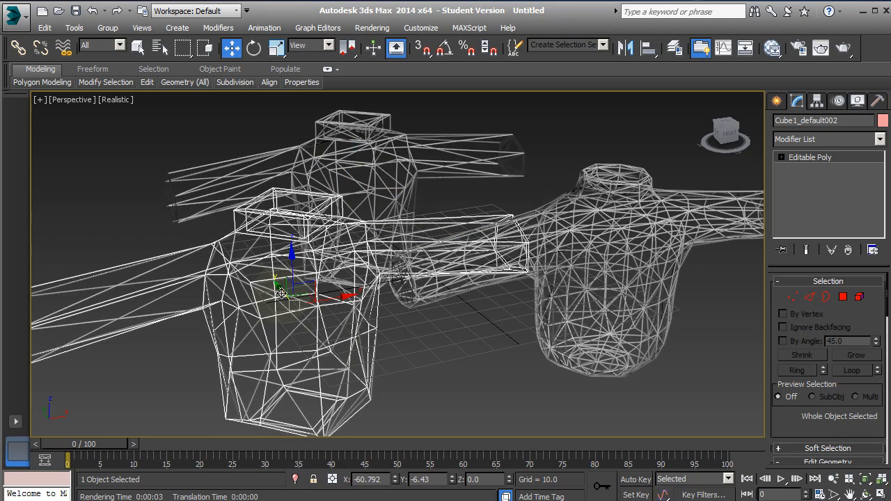
left_click_drag(279, 288, 286, 298)
left_click(253, 47)
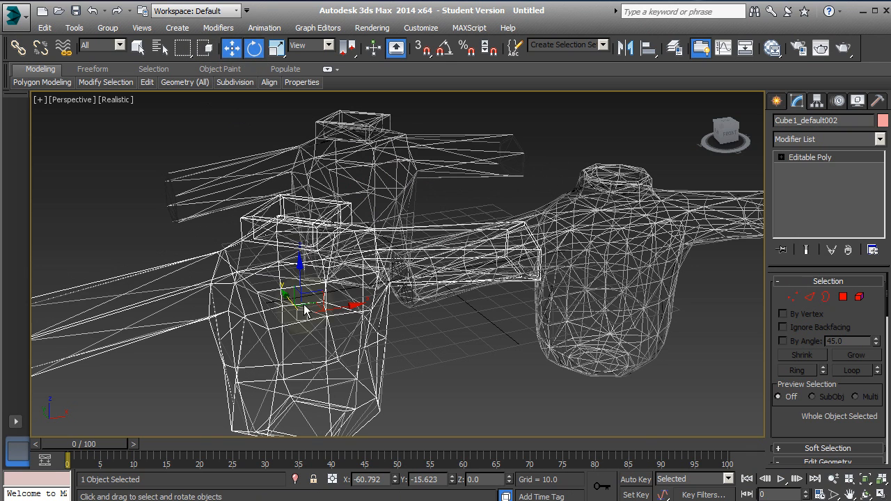
left_click_drag(340, 330, 287, 342)
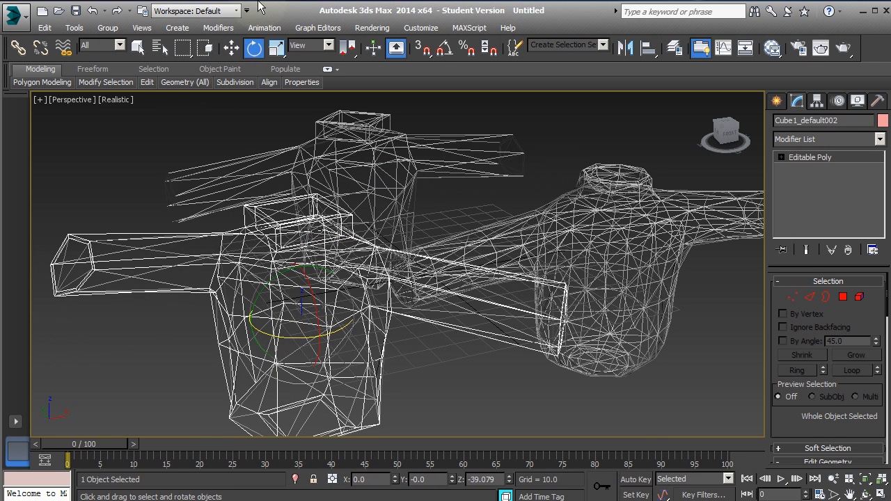
left_click(231, 47)
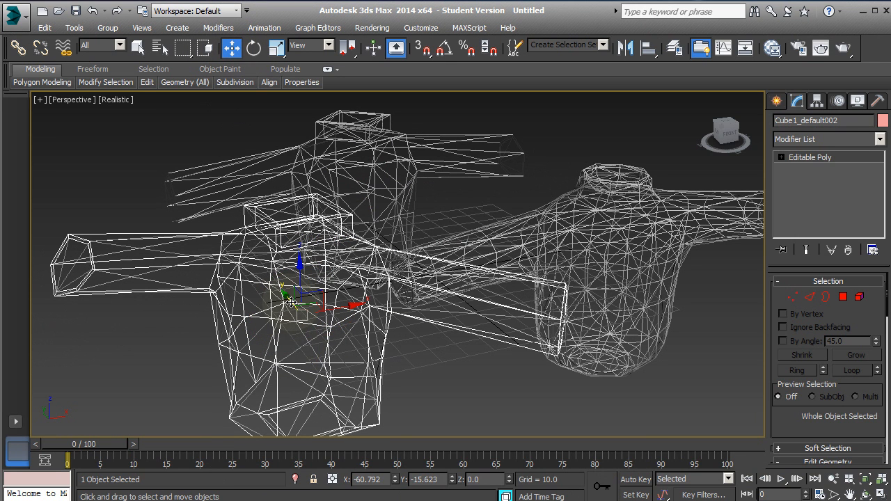
left_click_drag(291, 303, 406, 319)
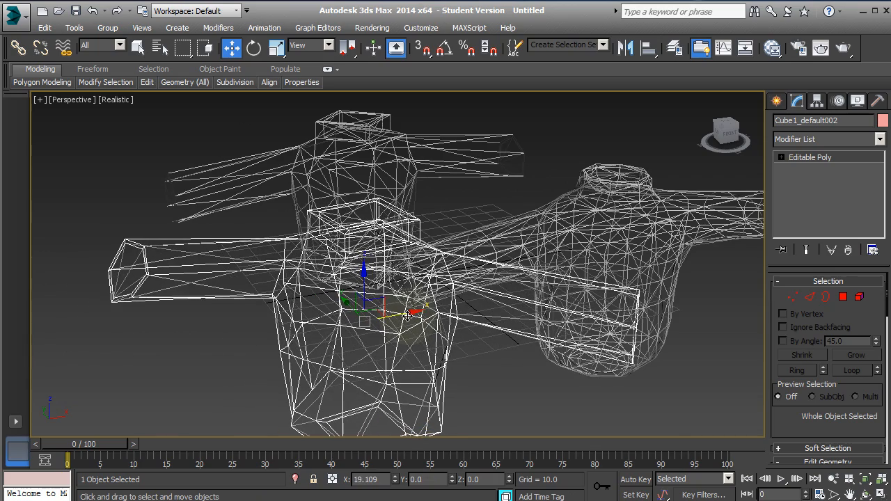
Move the smoothed torso backward along Y and render the perspective view showing all three torsos
left_click_drag(740, 142, 700, 153)
left_click(620, 299)
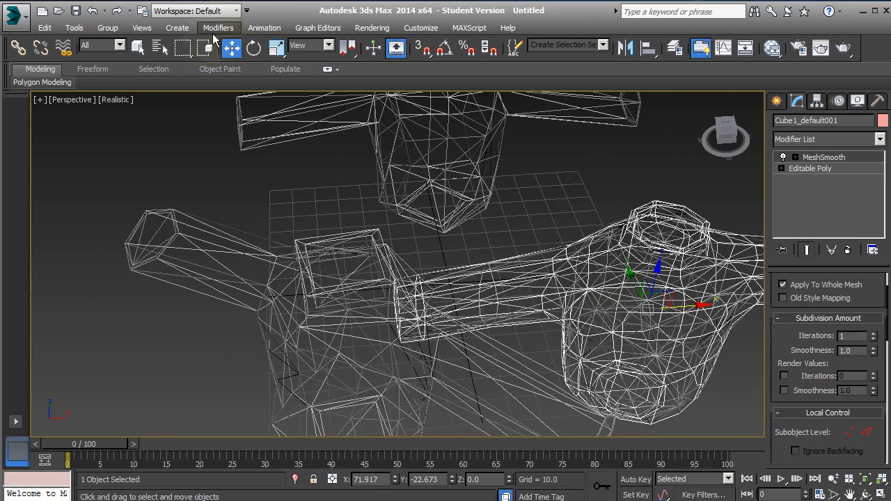
left_click_drag(630, 269, 606, 219)
left_click(710, 169)
mouse_move(717, 151)
left_mouse_down()
mouse_move(705, 153)
mouse_move(754, 116)
mouse_move(717, 143)
left_mouse_up()
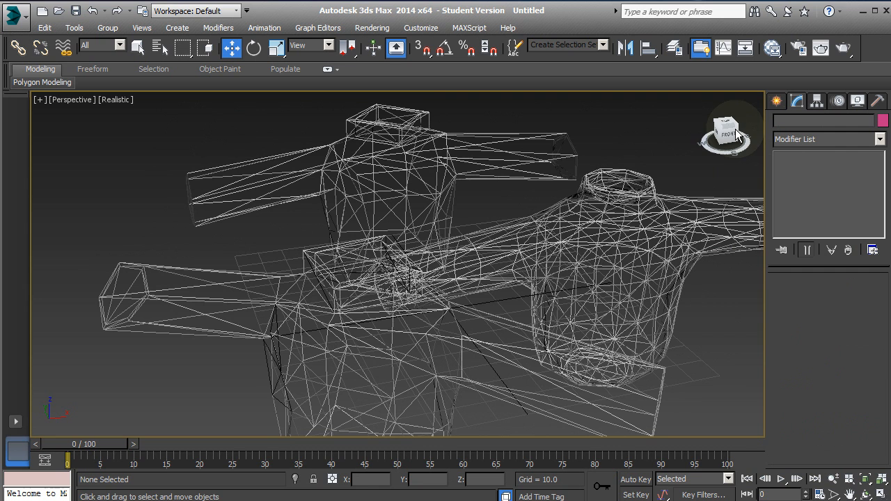
left_click(842, 47)
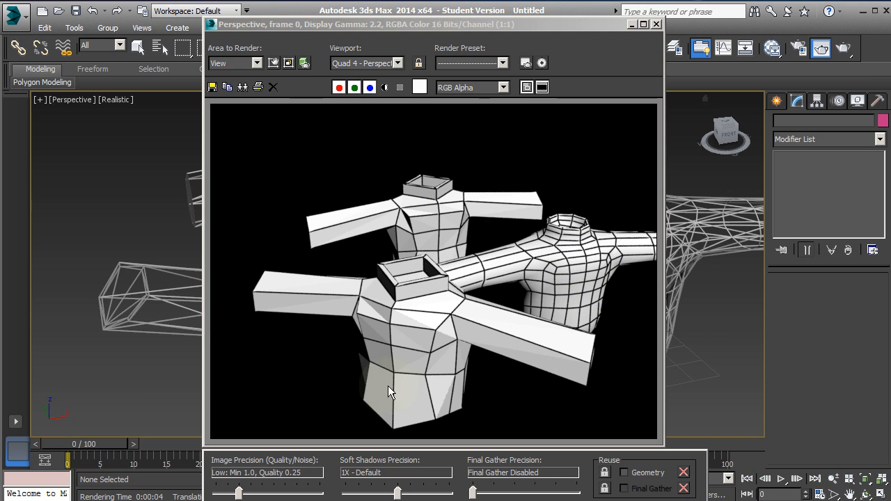
left_click(655, 26)
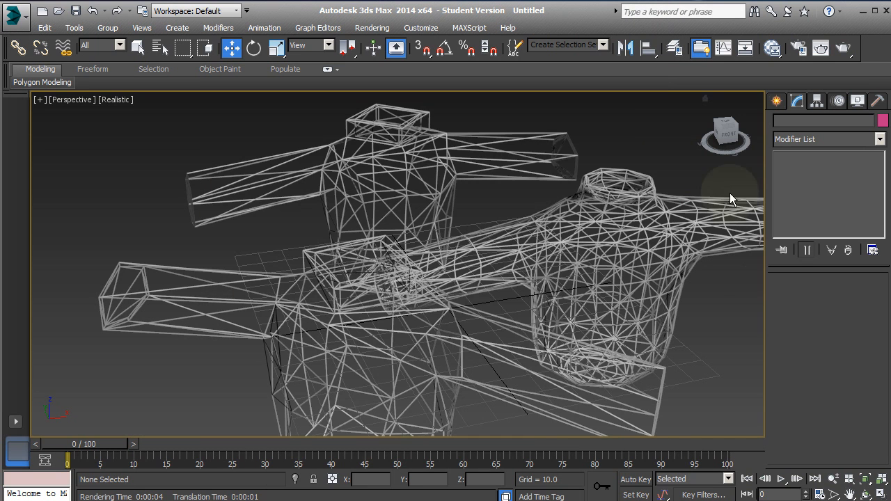
Apply a MeshSmooth modifier to the rotated torso copy in the foreground
left_click(426, 295)
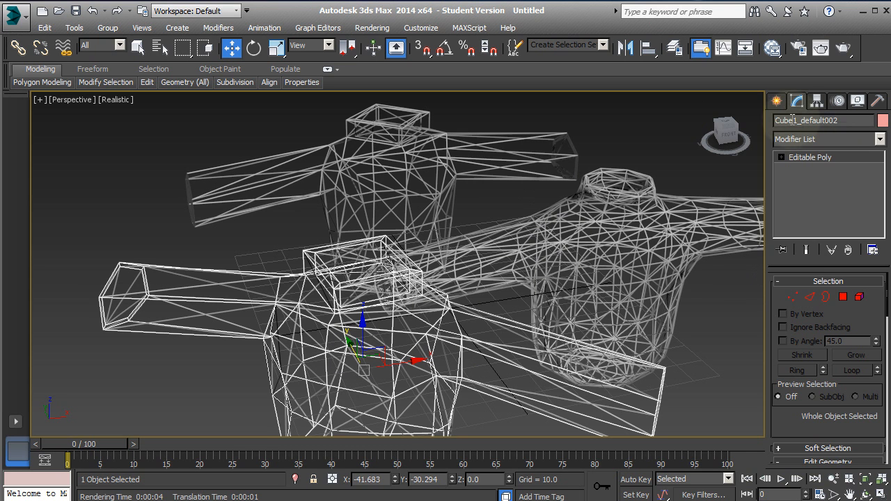
left_click(778, 101)
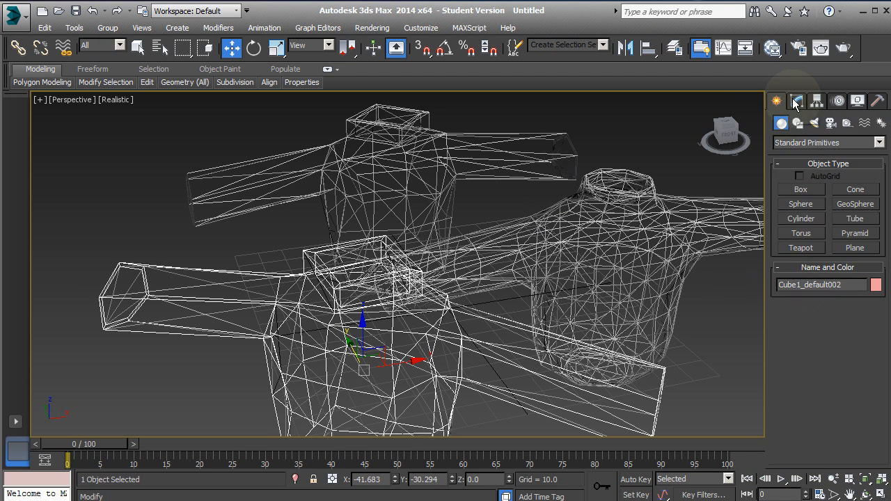
left_click(799, 103)
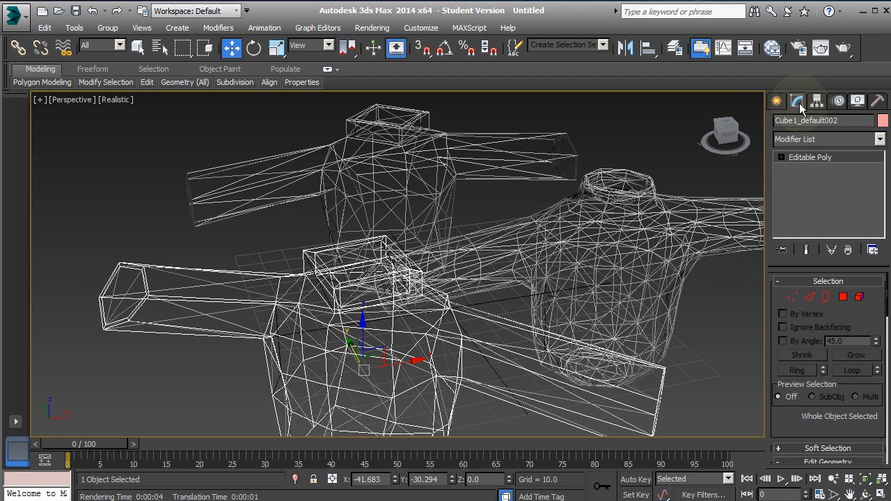
left_click(839, 139)
scroll(828, 209, "up", 3)
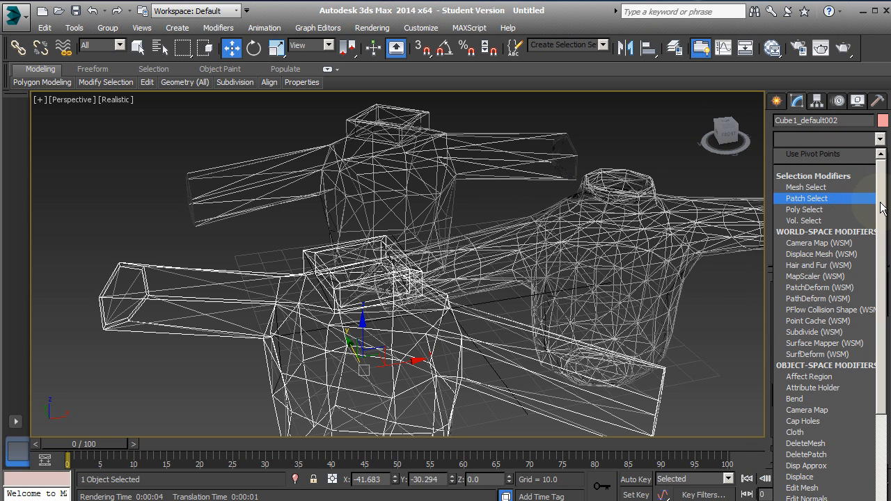
scroll(881, 224, "down", 1)
scroll(881, 224, "down", 6)
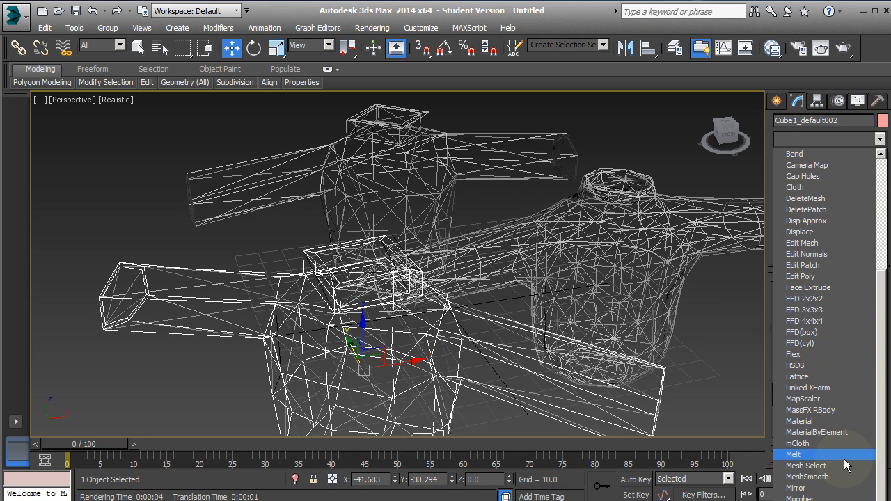
left_click(828, 478)
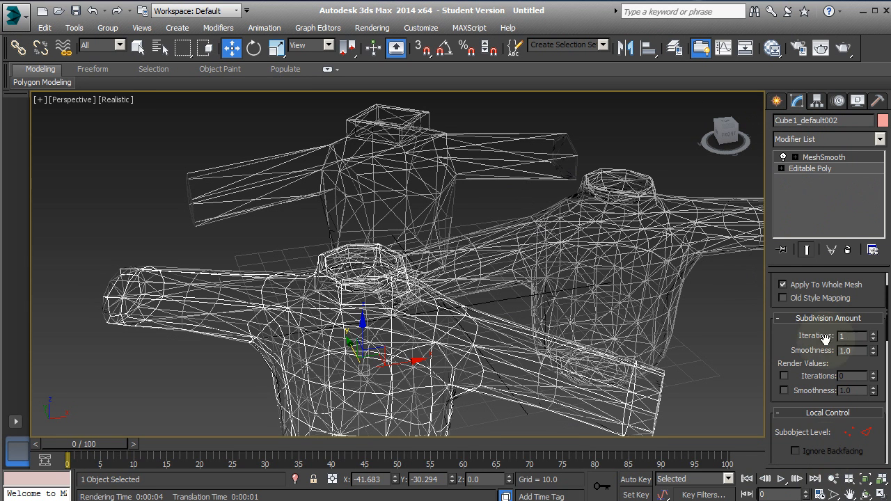
Set the foreground torso's MeshSmooth subdivision iterations to 3
left_click_drag(779, 329, 781, 307)
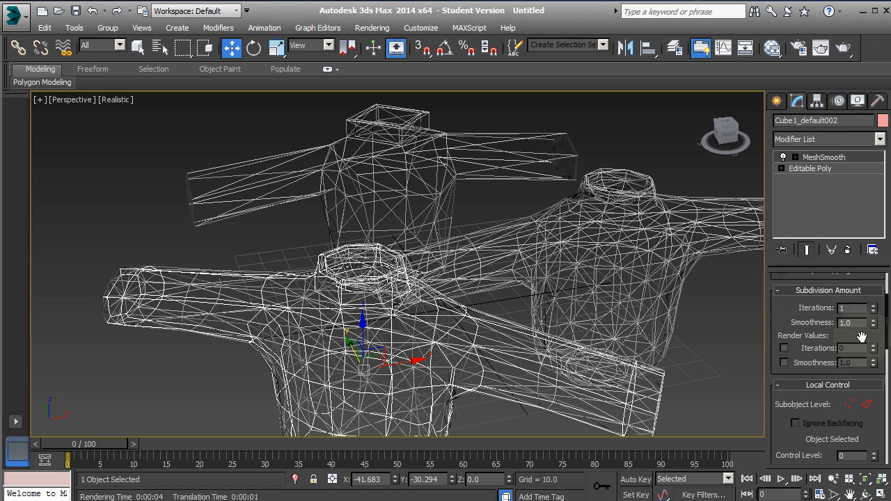
left_click(873, 306)
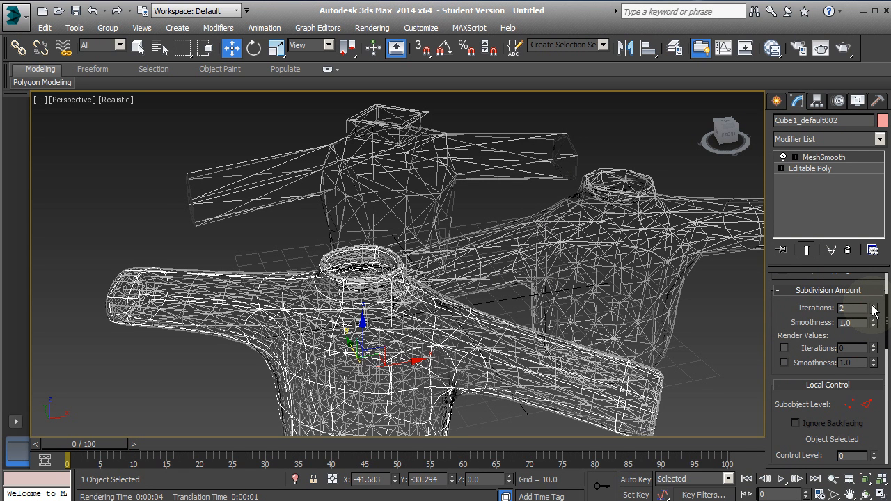
left_click(874, 305)
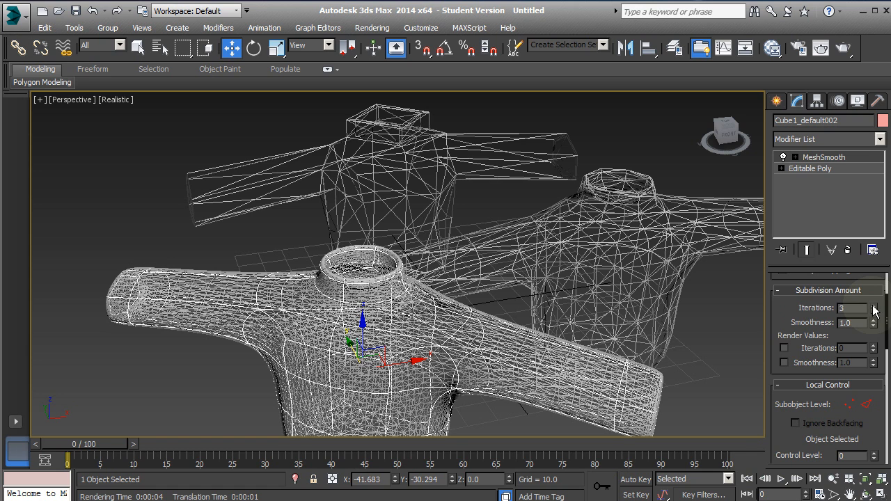
Lower the foreground torso's MeshSmooth viewport iterations to 0 and enable separate render iterations with a value of 2
left_click(875, 311)
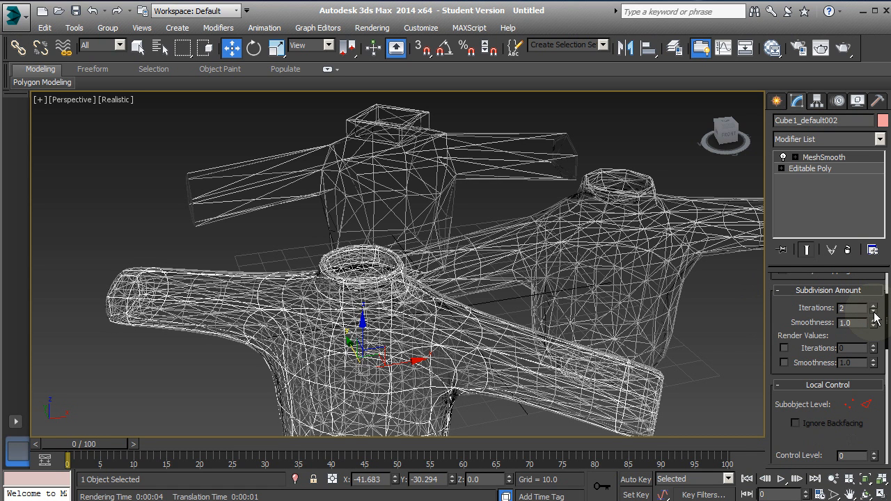
left_click(873, 311)
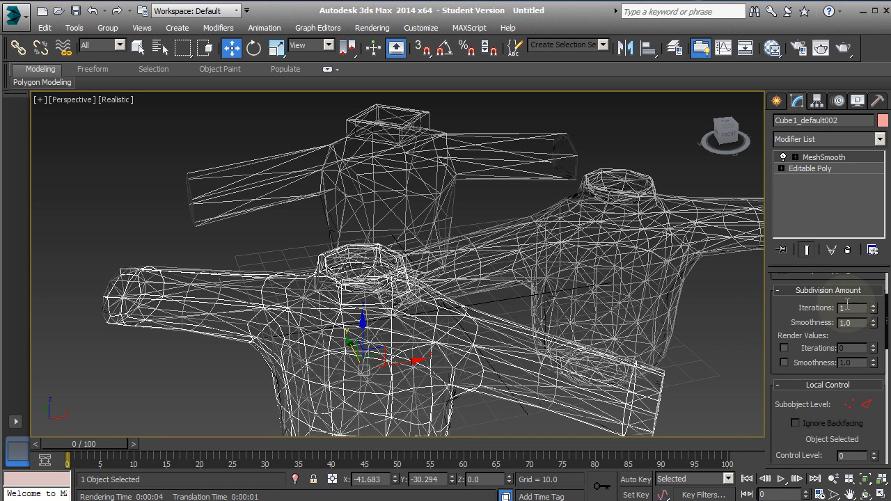
scroll(795, 349, "down", 1)
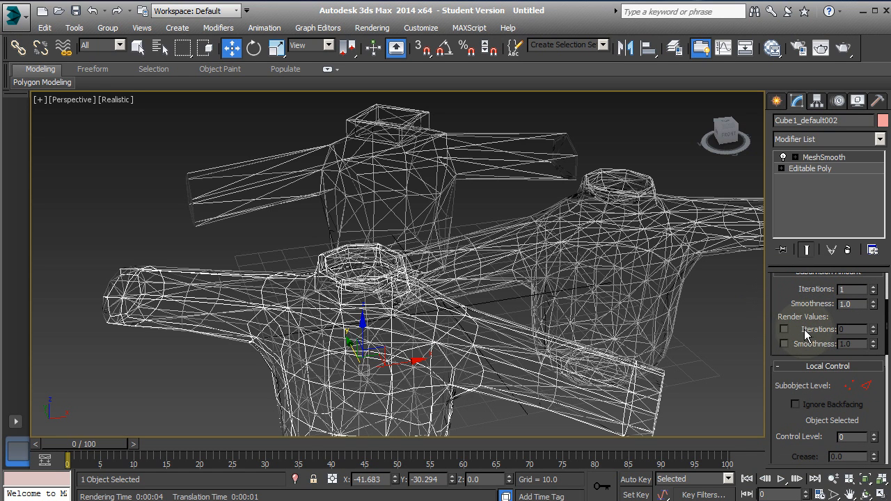
left_click(784, 329)
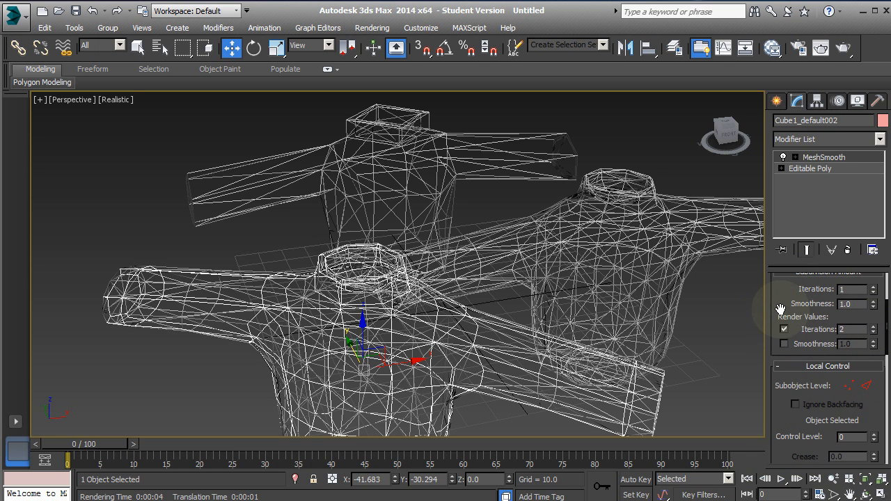
left_click_drag(780, 308, 780, 338)
left_click(874, 323)
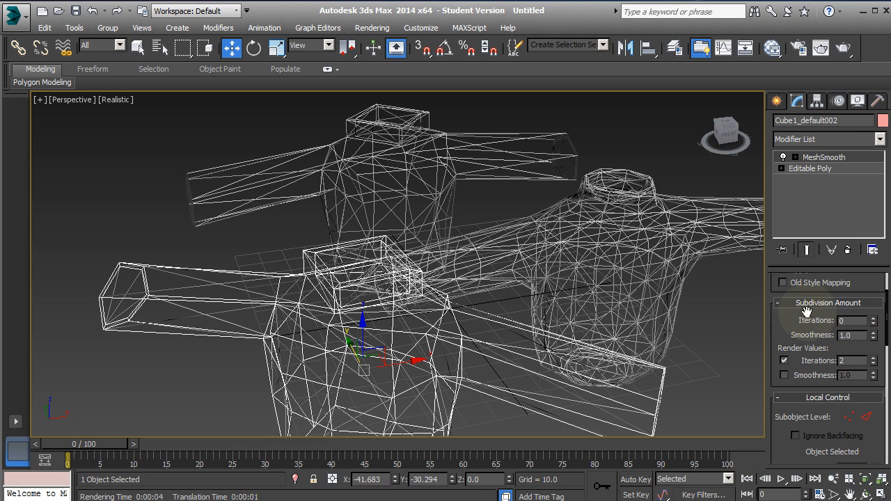
Set the MeshSmooth viewport iterations of the other smoothed torso, behind the foreground one, to 0
left_click(641, 268)
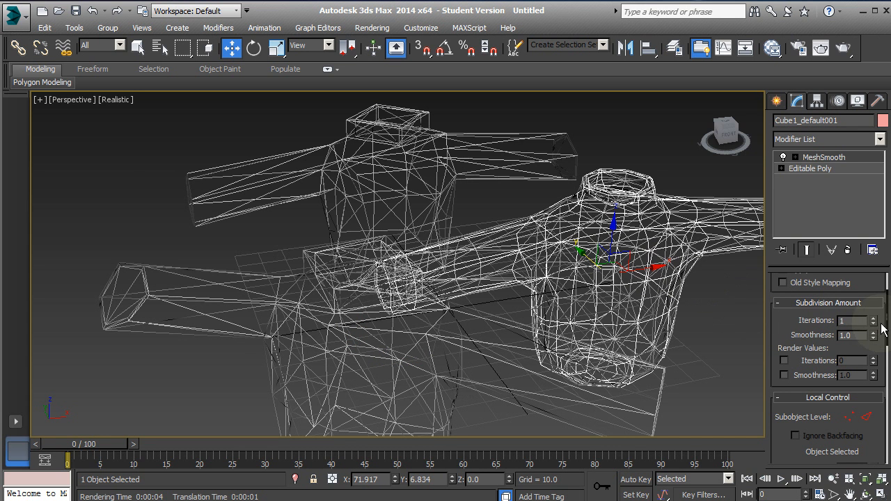
left_click(874, 323)
left_click_drag(789, 323, 800, 302)
Reselect the foreground torso, render the perspective view to check its render-only smoothing, and close the rendered frame
left_click(351, 369)
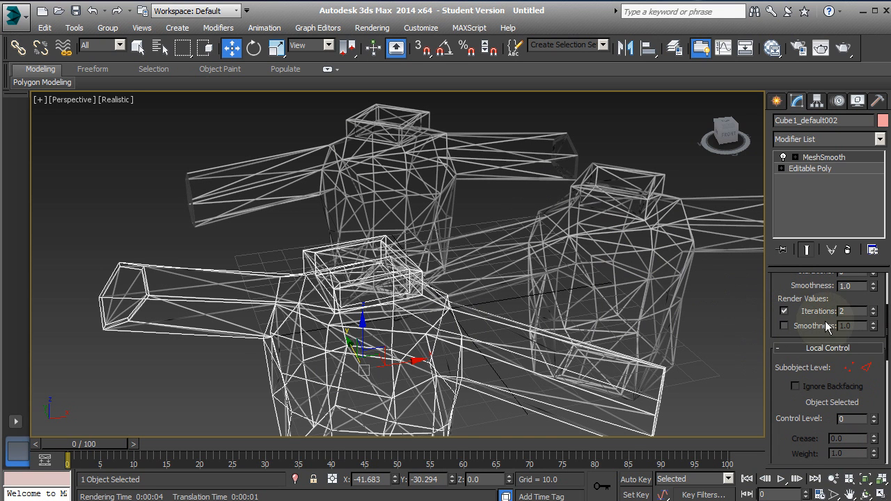
left_click(845, 51)
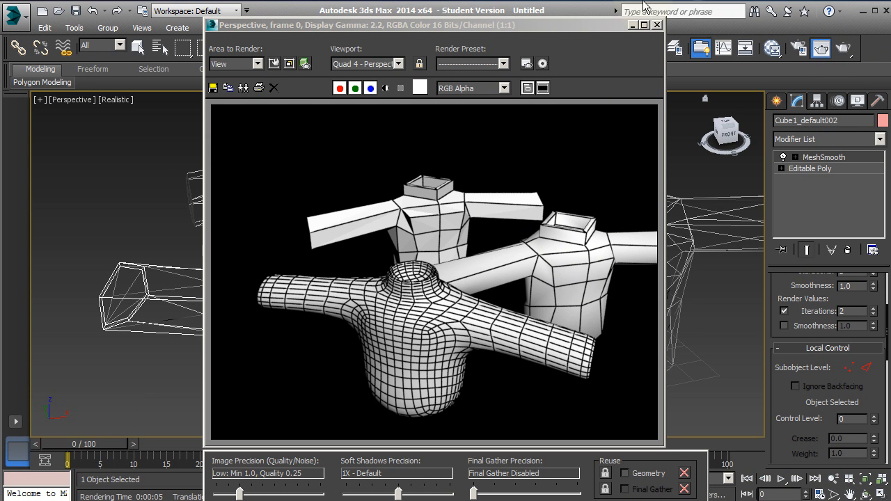
left_click(657, 25)
Enable separate render iterations with a value of 1 on the smoothed torso behind the foreground one
left_click(689, 246)
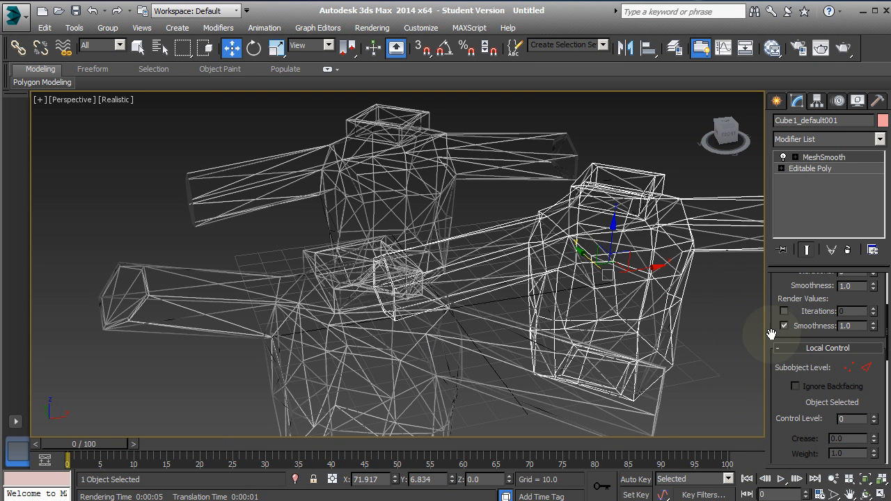
left_click(785, 311)
scroll(777, 348, "up", 2)
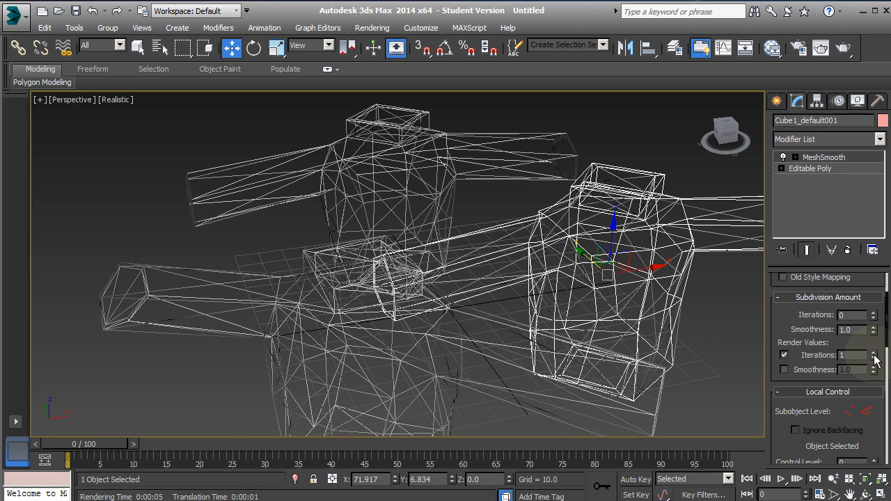
Apply a MeshSmooth modifier to the unsmoothed torso at the back of the scene
left_click(525, 183)
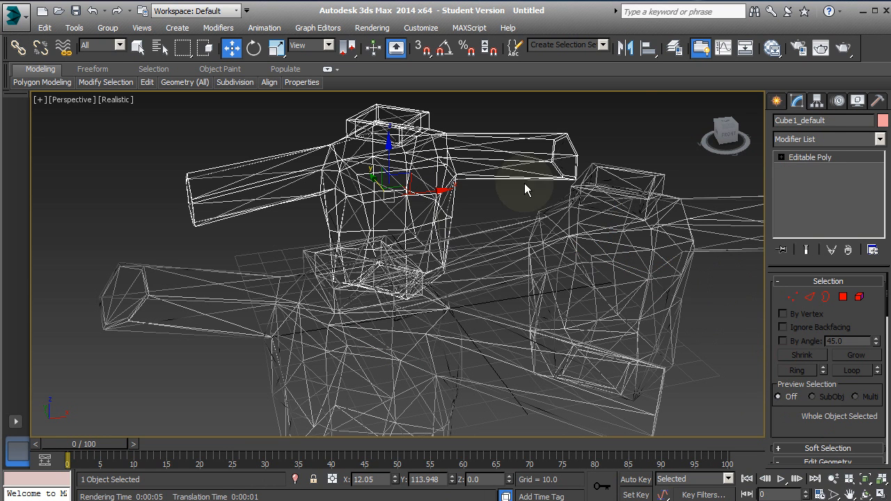
left_click(851, 139)
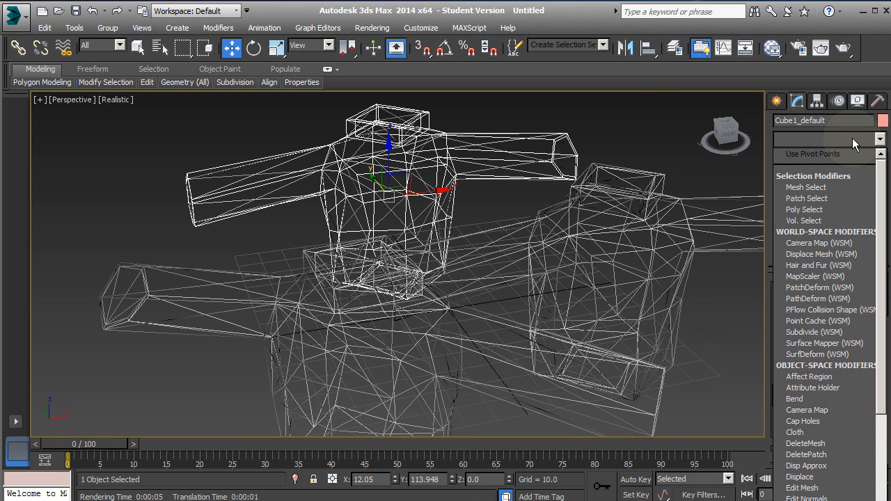
left_click(850, 138)
key("m")
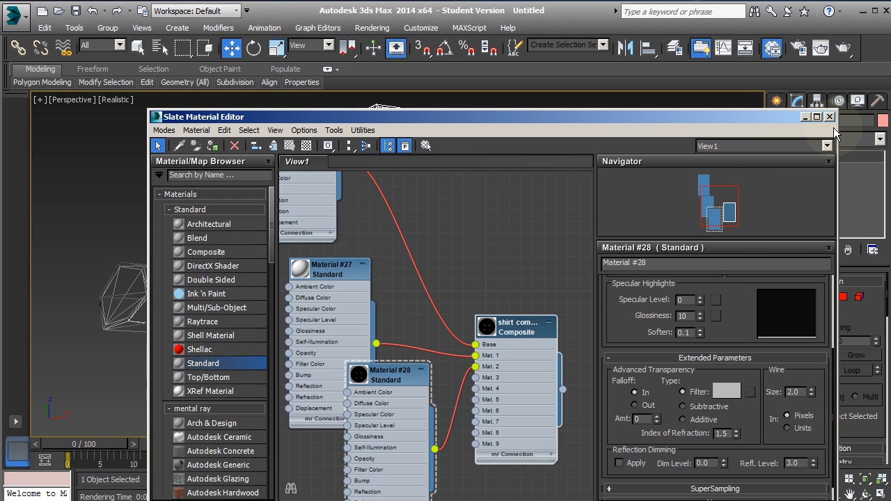
left_click(832, 117)
left_click(838, 140)
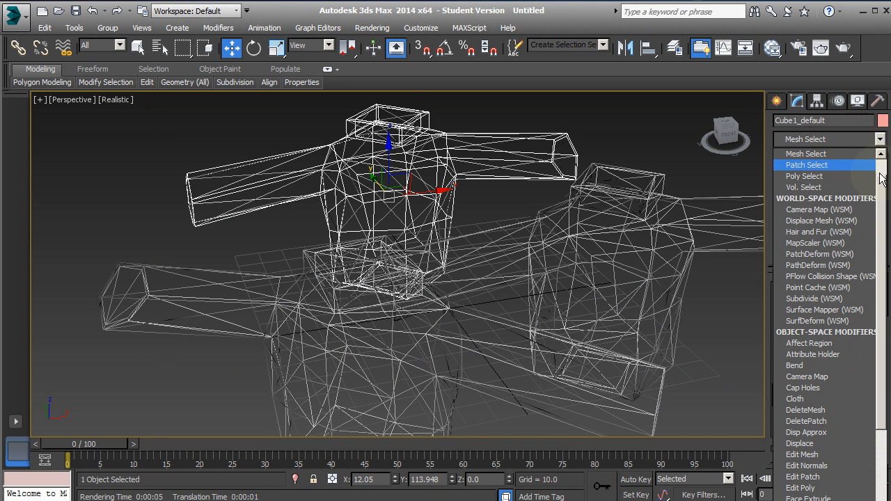
scroll(889, 321, "down", 3)
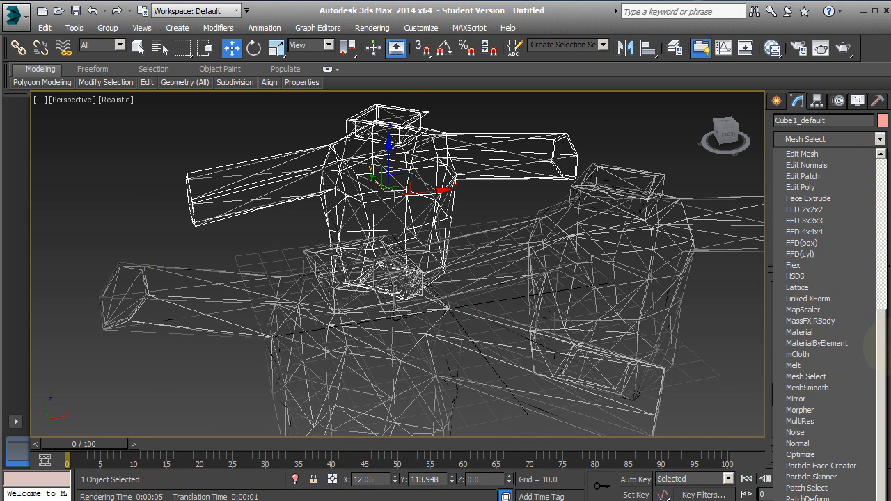
left_click(829, 387)
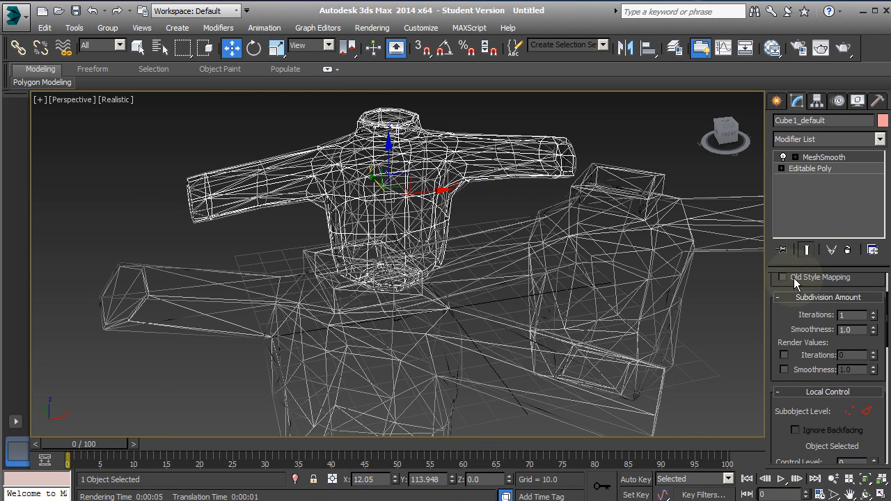
Set the rear torso's viewport iterations to 0 and enable its render iterations with a value of 1
left_click(873, 318)
scroll(794, 335, "down", 1)
left_click(784, 343)
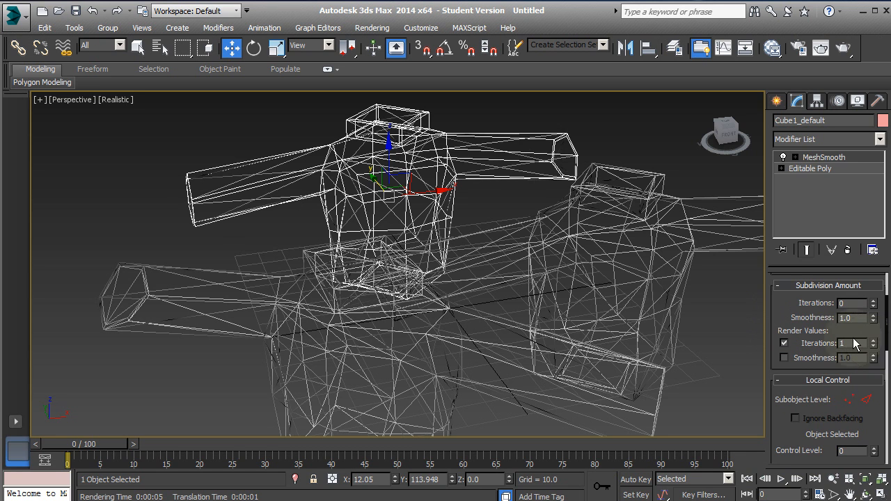
Enable render iterations of 2 on the middle torso and raise the foreground torso's render iterations to 3
left_click(631, 256)
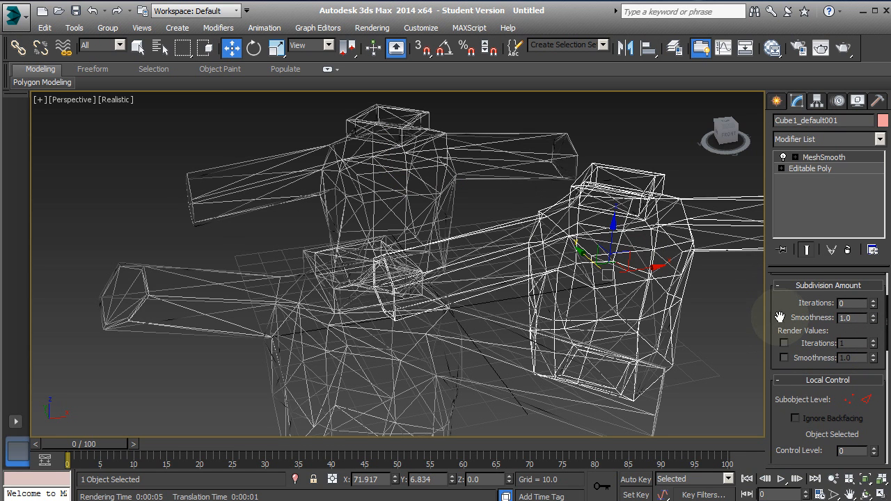
left_click(784, 343)
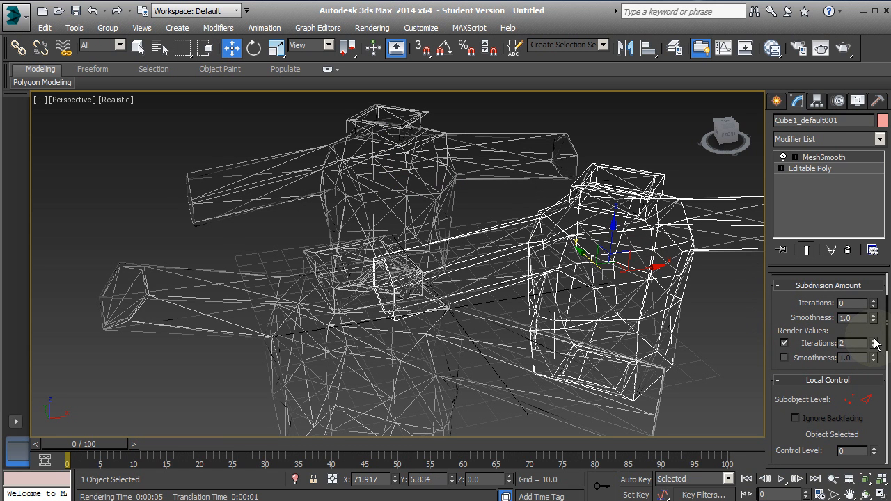
left_click(418, 412)
left_click(872, 340)
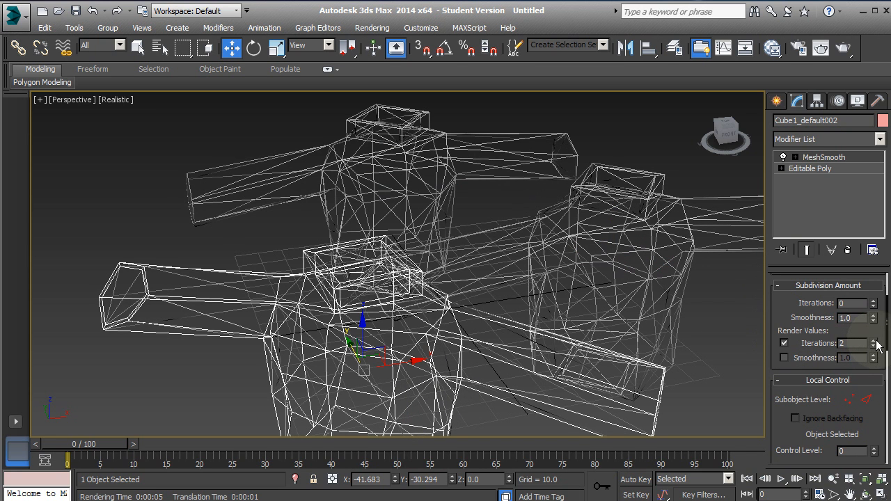
Render the perspective view and compare the three torsos at their different render iterations
left_click(845, 49)
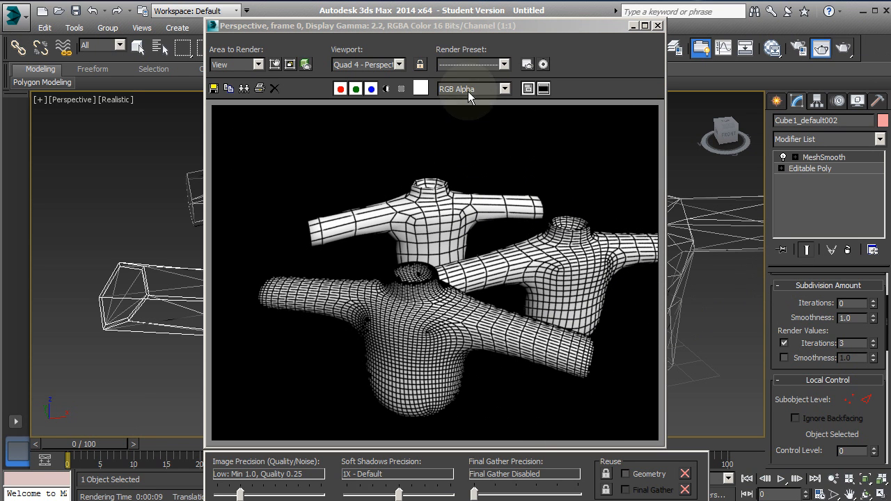
left_click_drag(533, 23, 533, 8)
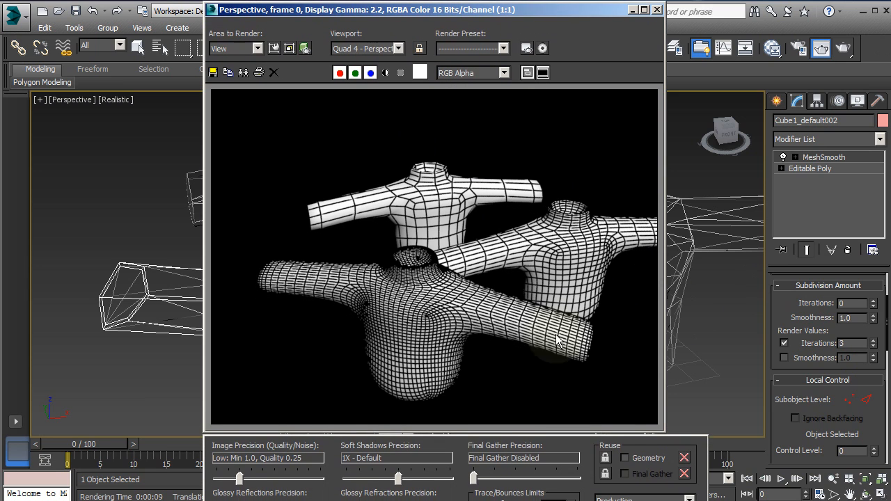